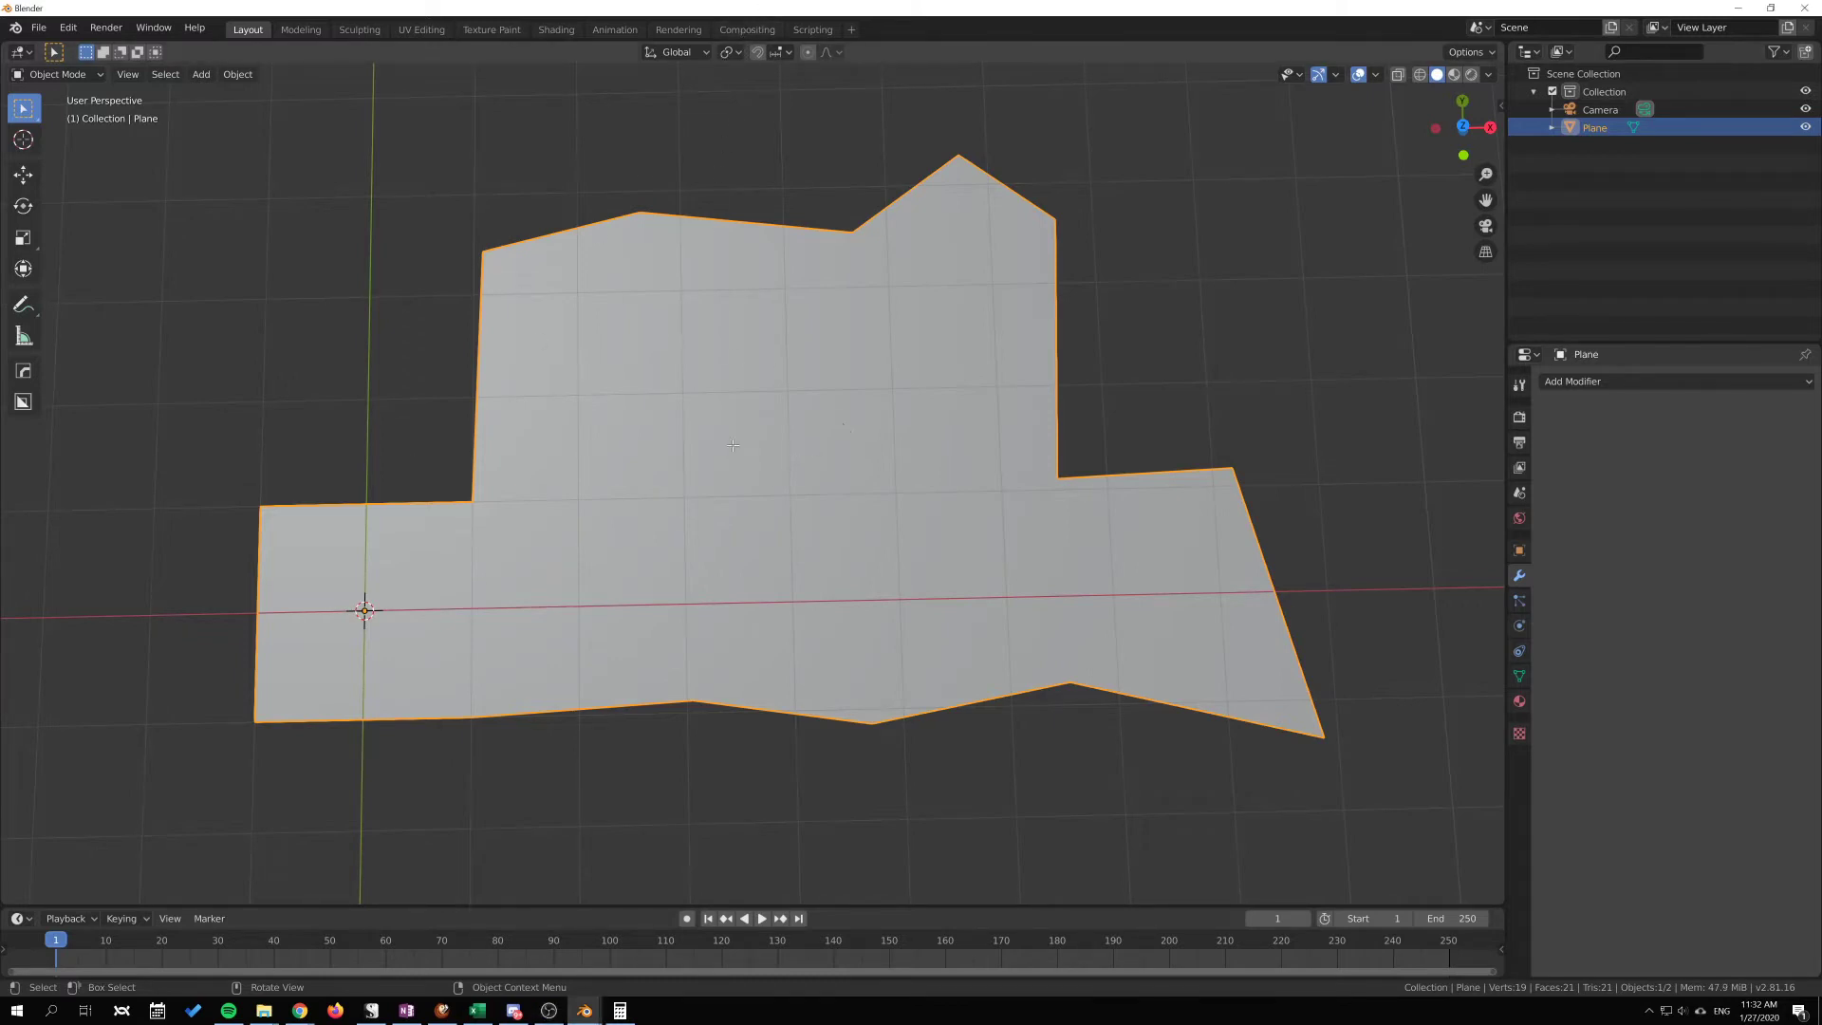
Step: Enter Edit Mode on the plane to show its triangulated topology
key(Tab)
middle_drag(733, 445, 954, 430)
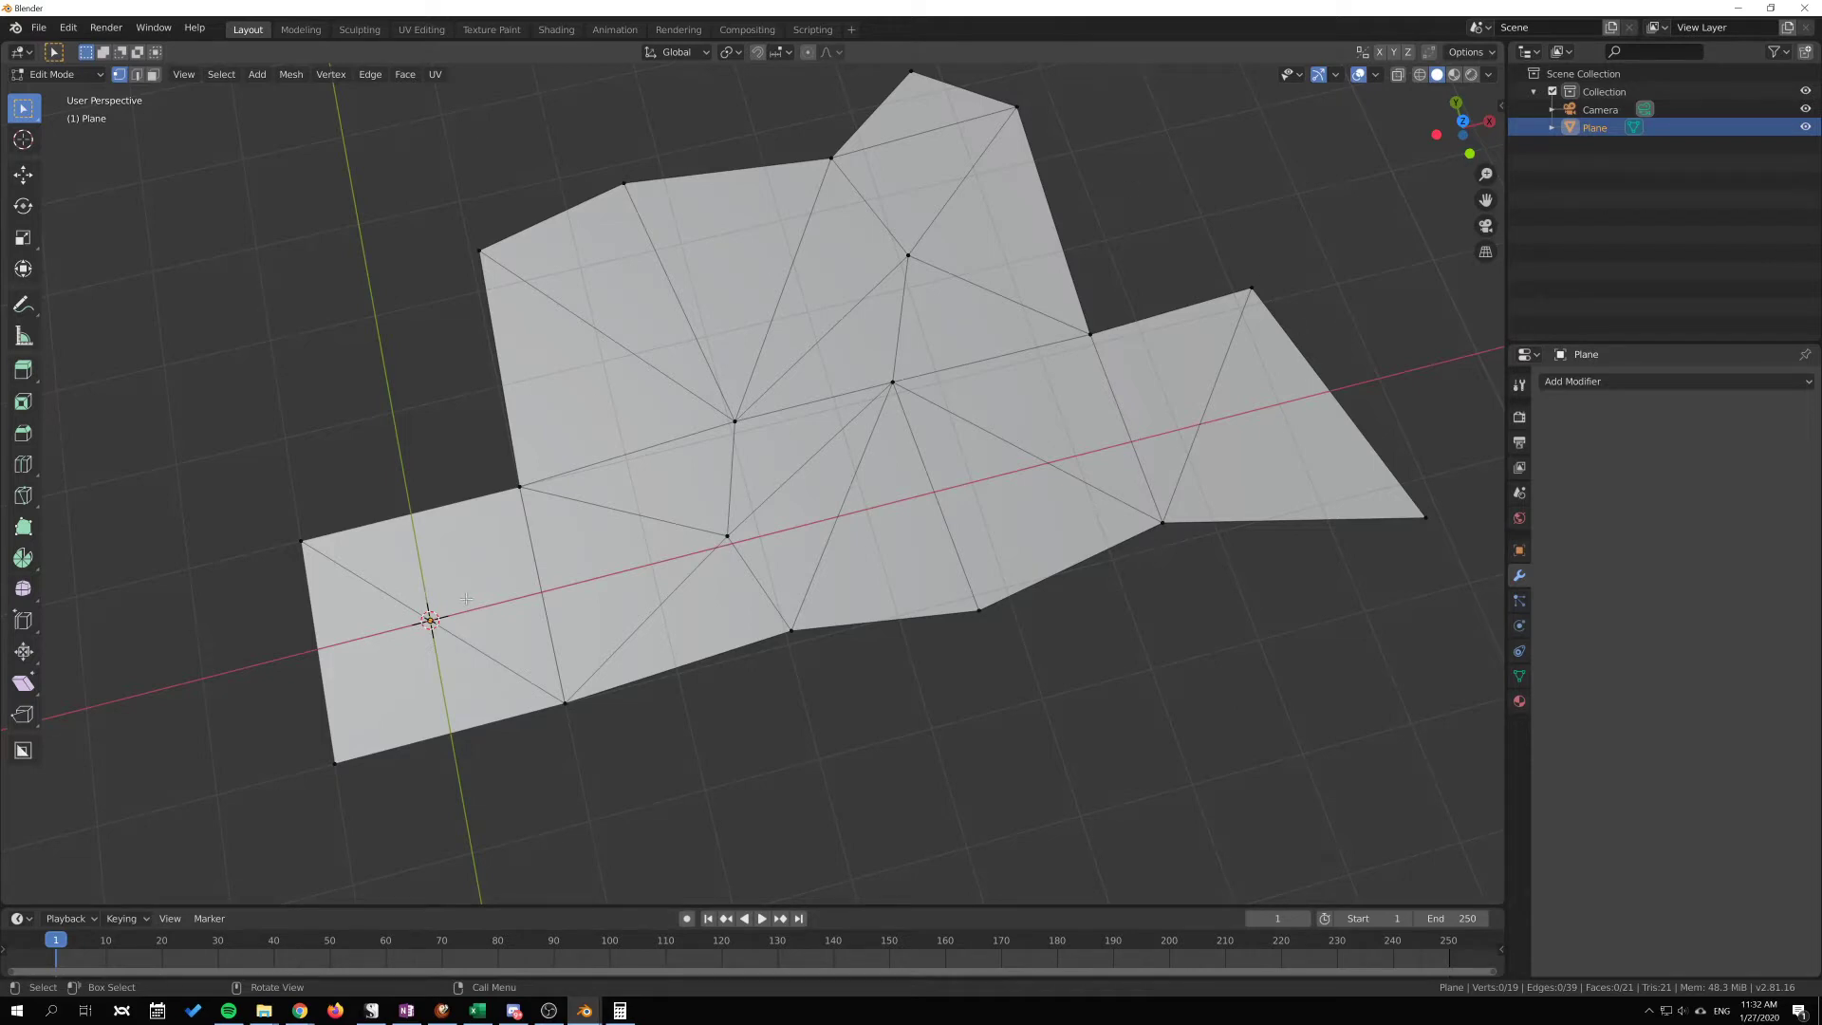
middle_drag(465, 599, 800, 460)
mouse_move(800, 524)
middle_down()
mouse_move(751, 588)
mouse_move(800, 511)
middle_up()
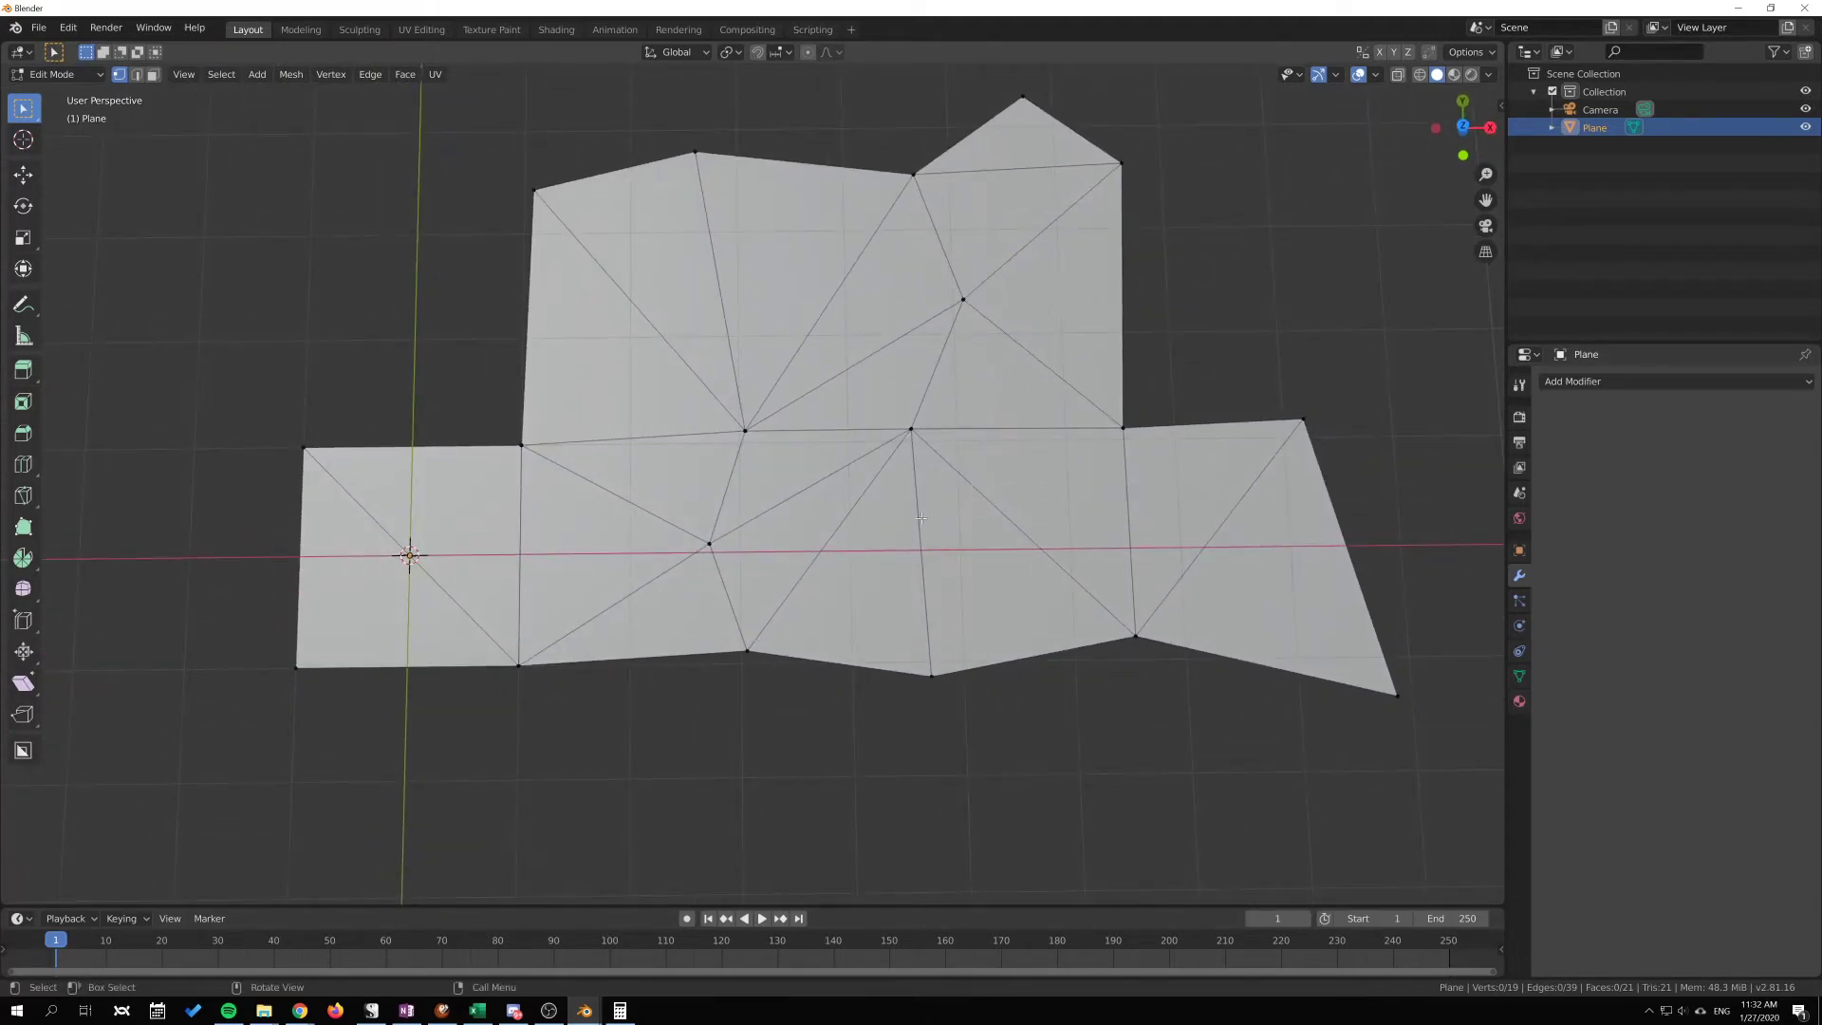
shift+scroll(920, 517, up, 2)
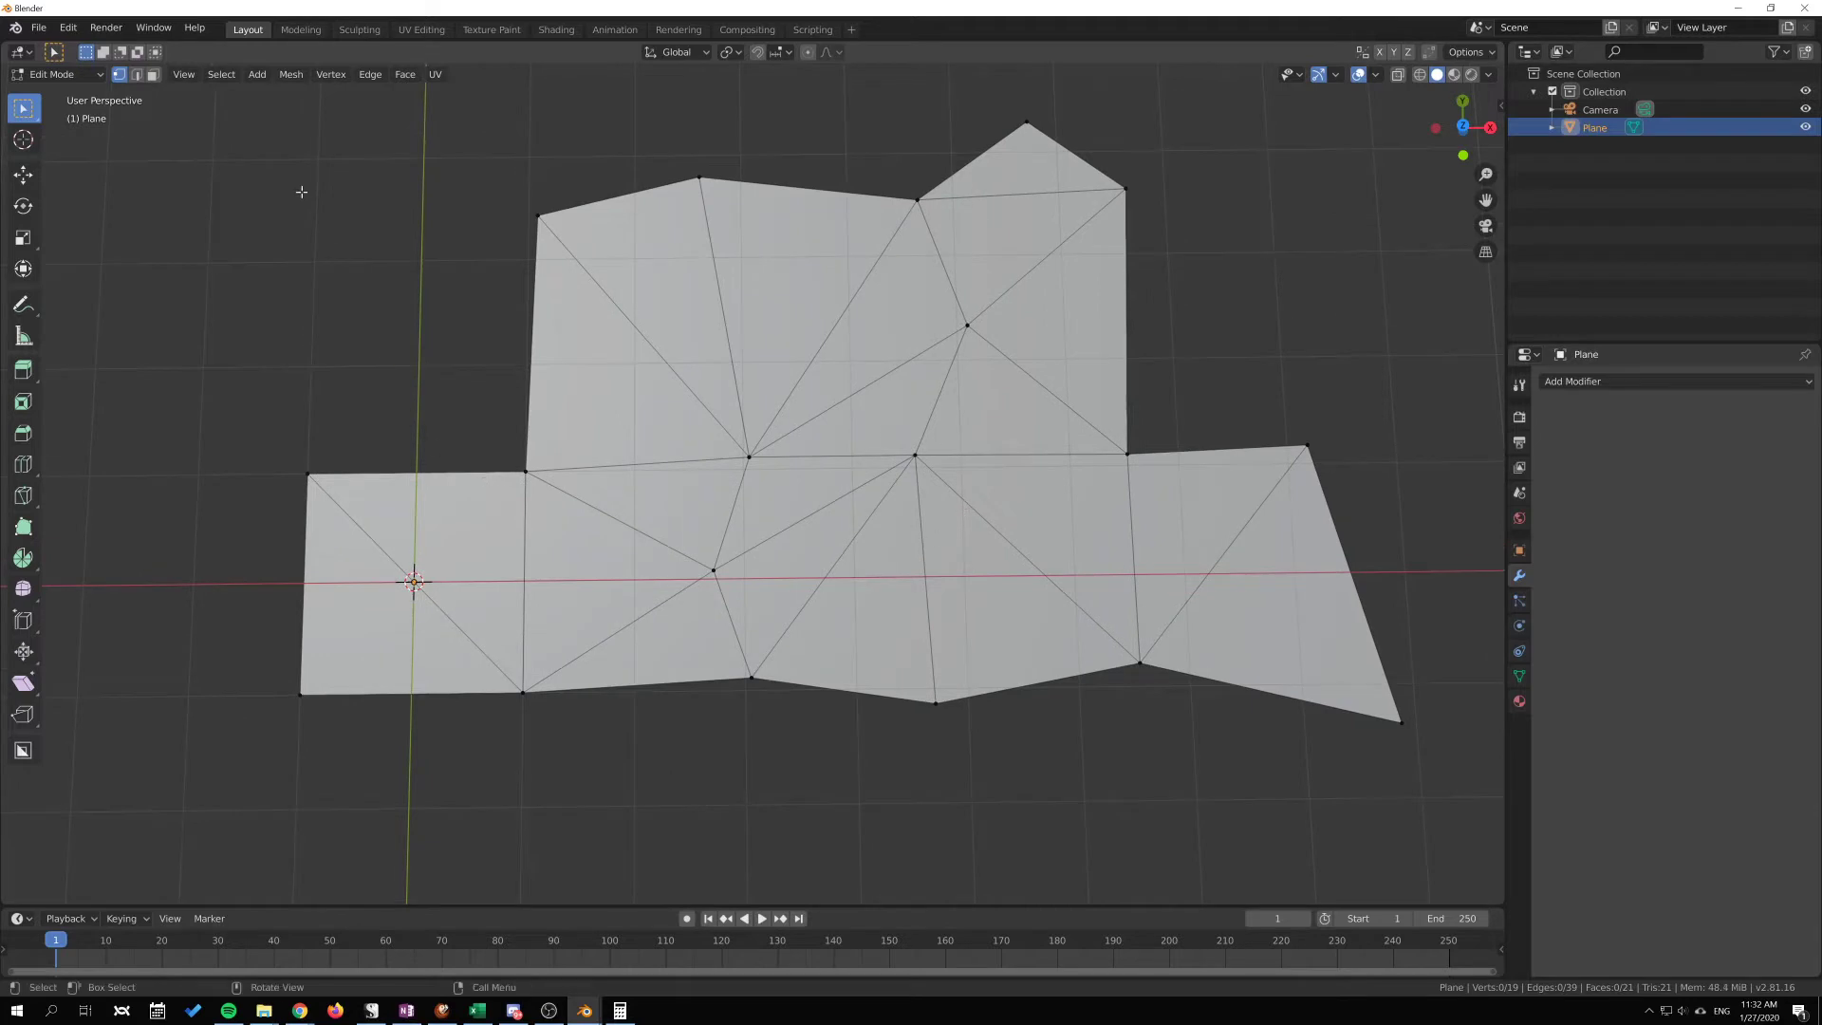
Step: Search the operators for "tri" to look up the Tris to Quads command, then close the search
click(405, 75)
key(F3)
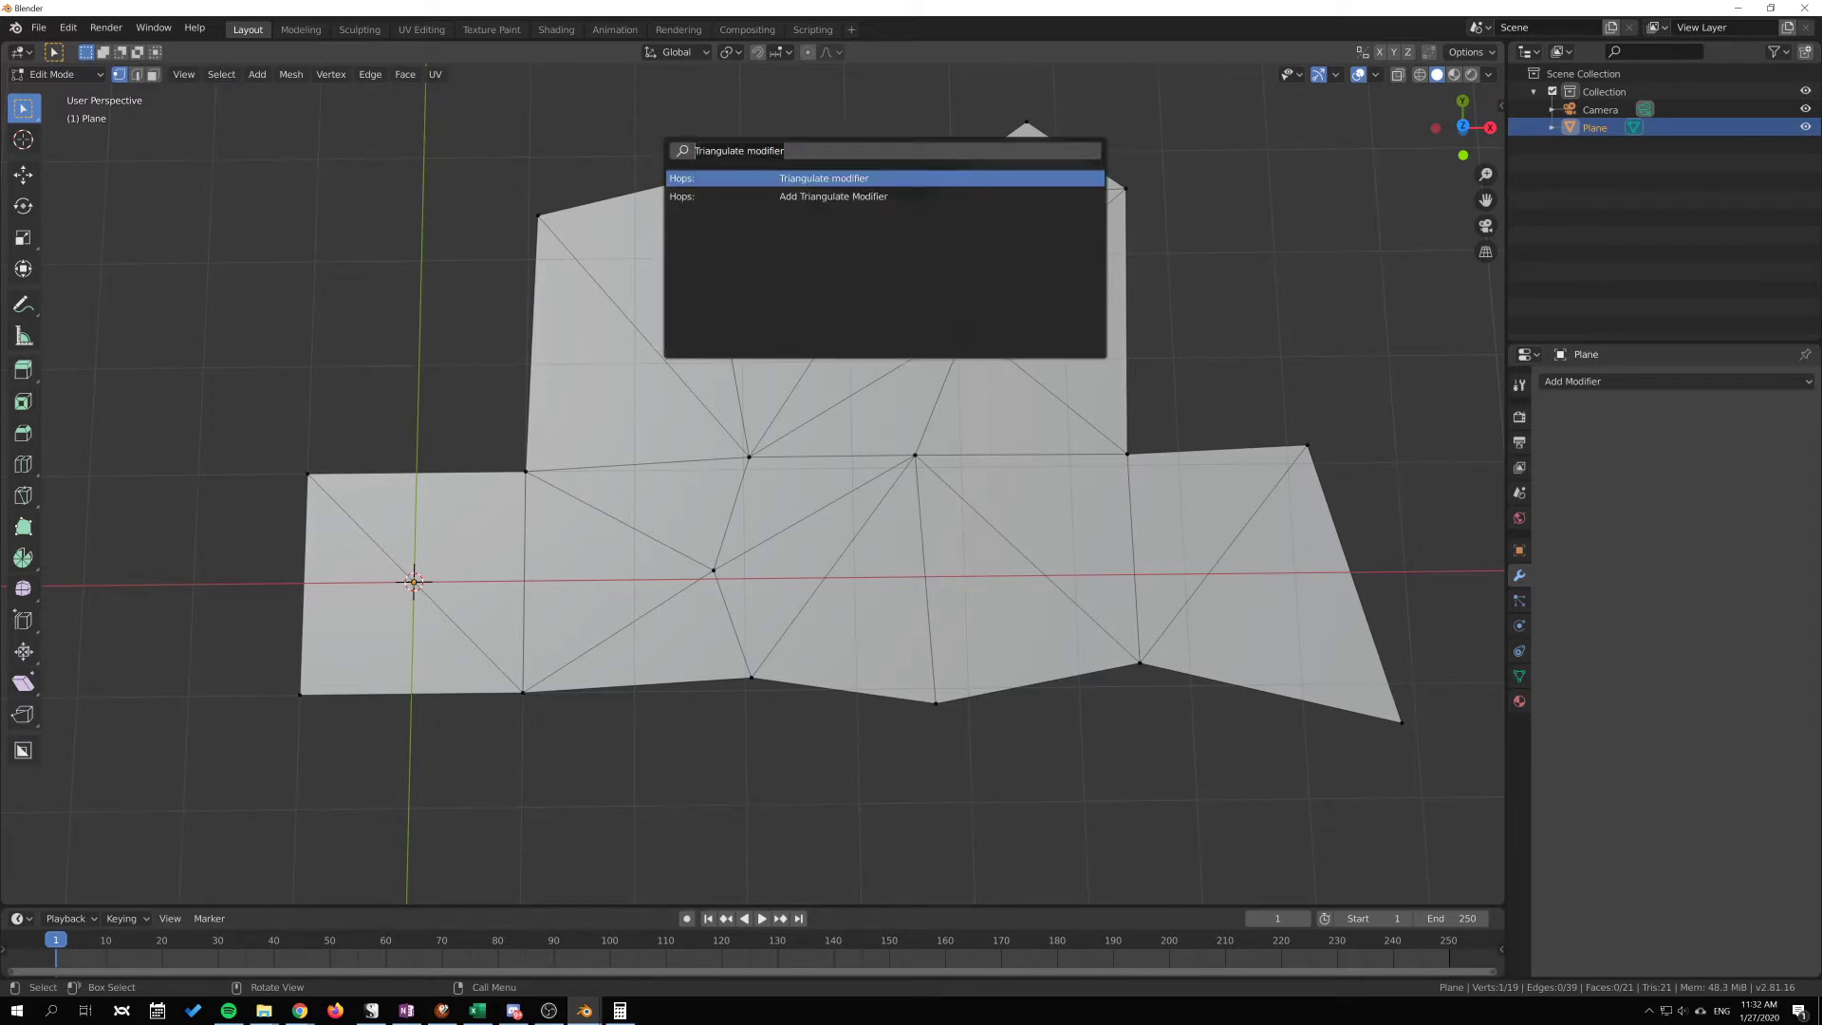
text(tri)
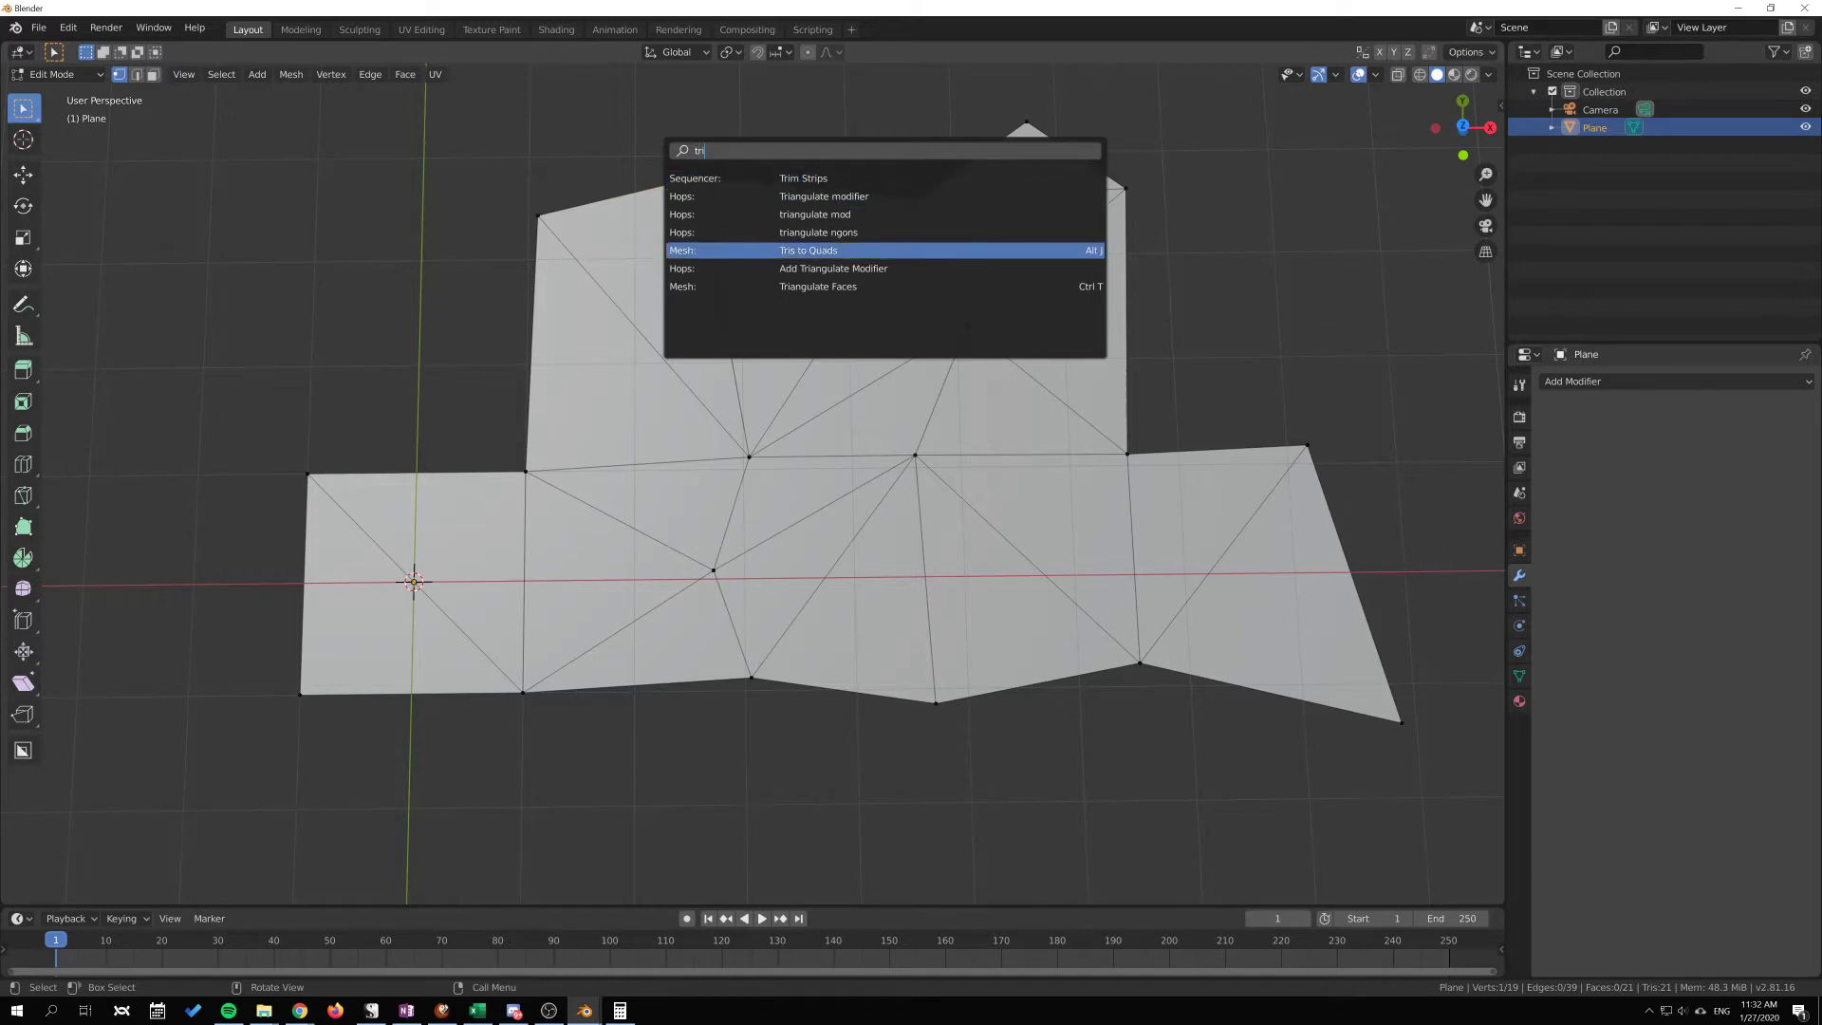
key(Down)
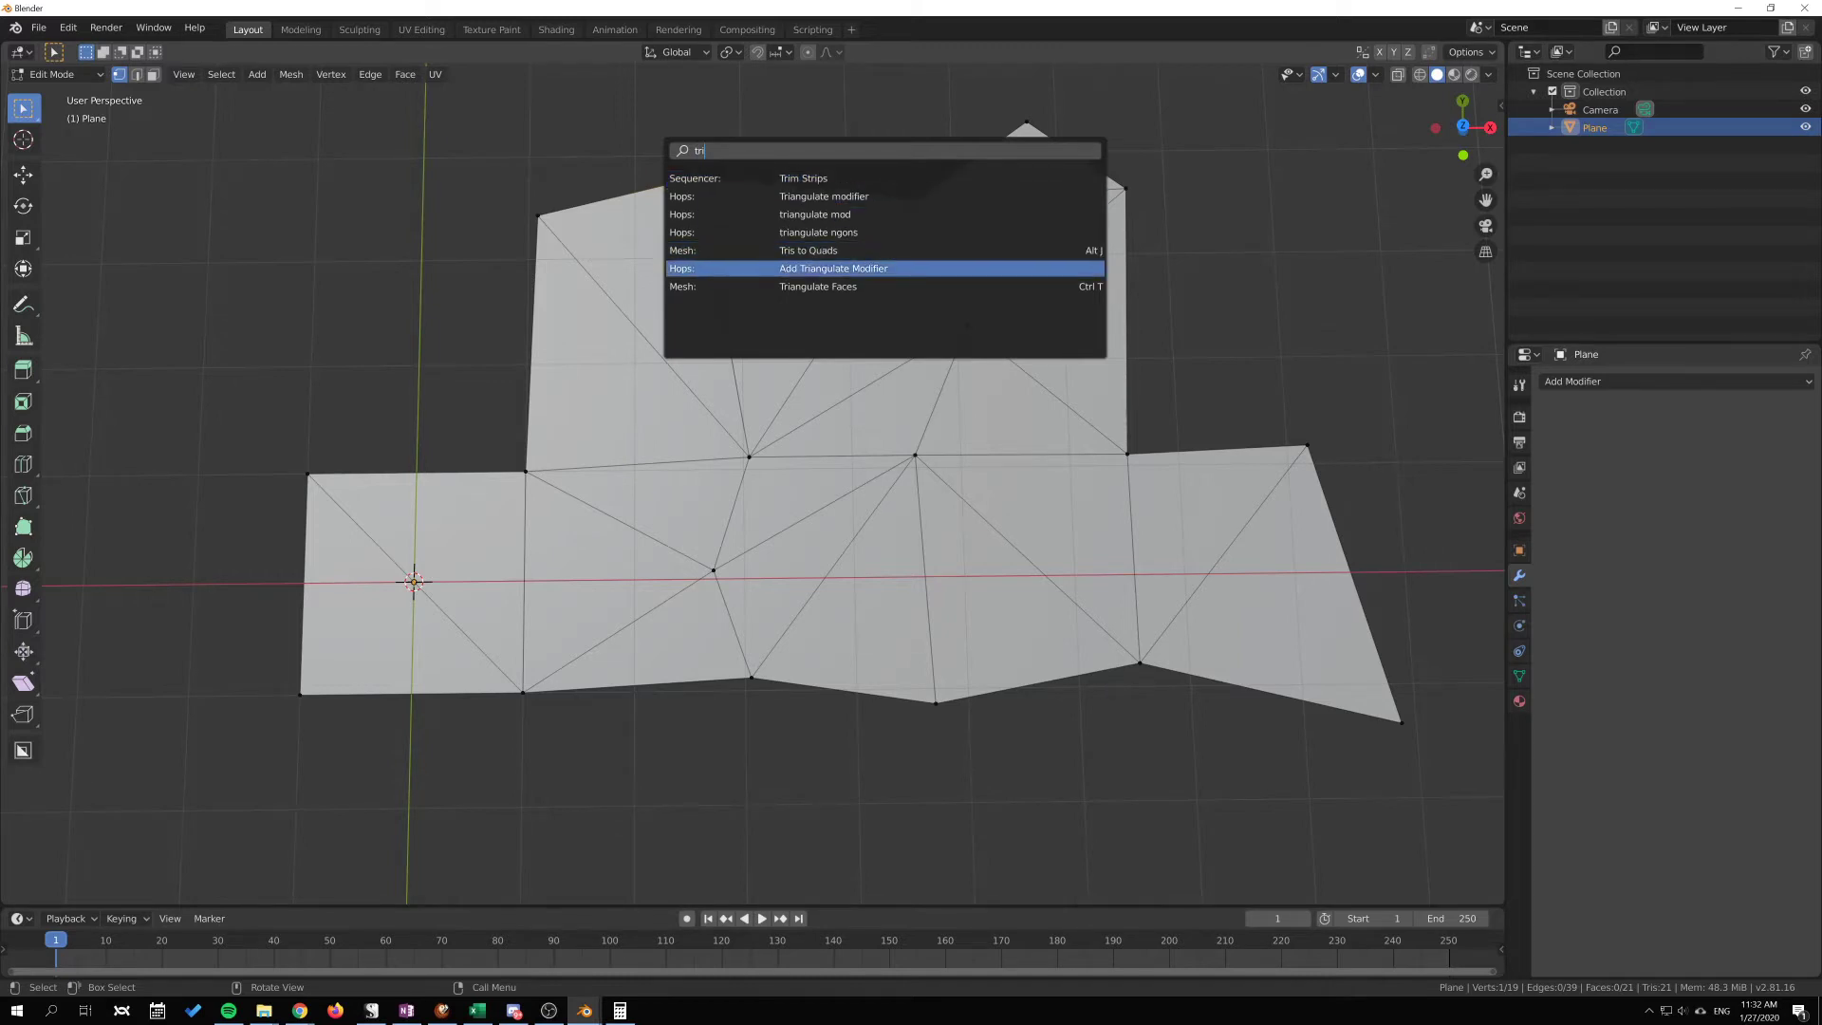
key(Escape)
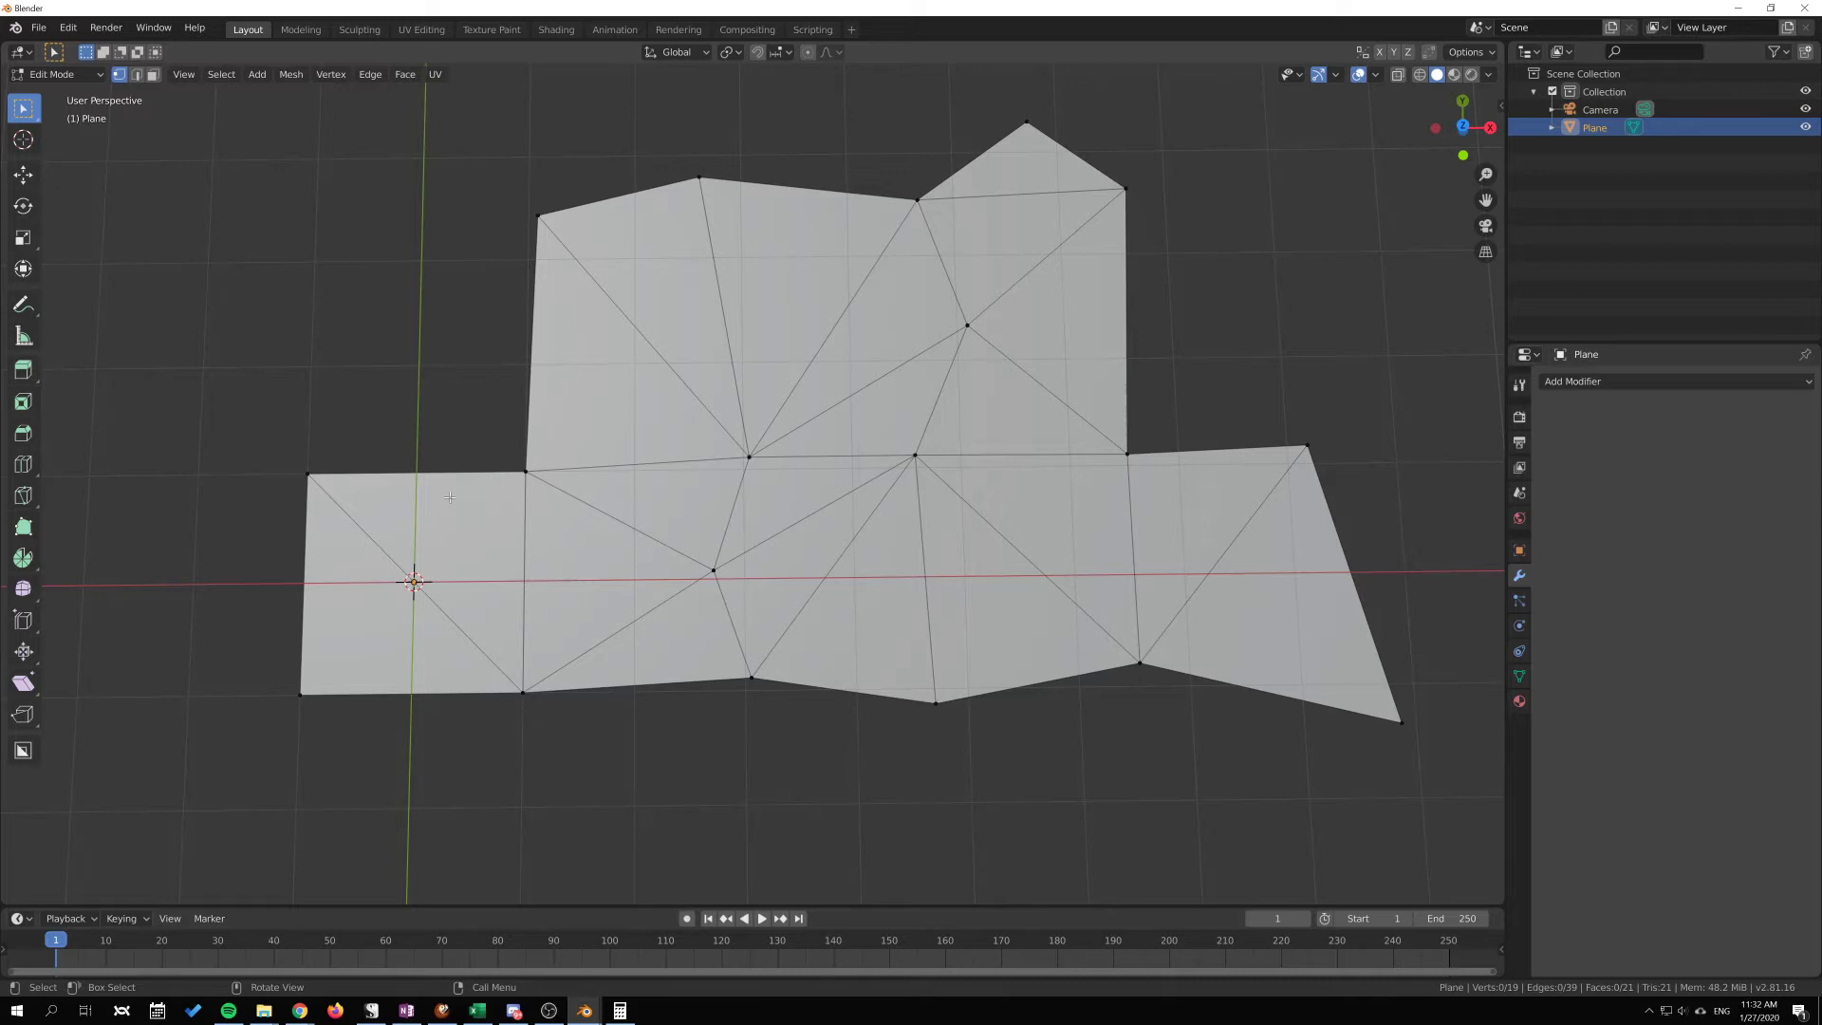
Step: Select all of the plane's faces and convert the triangles with Tris to Quads
key(a)
key(alt+a)
key(b)
drag(658, 439, 679, 541)
drag(253, 91, 1435, 843)
click(404, 75)
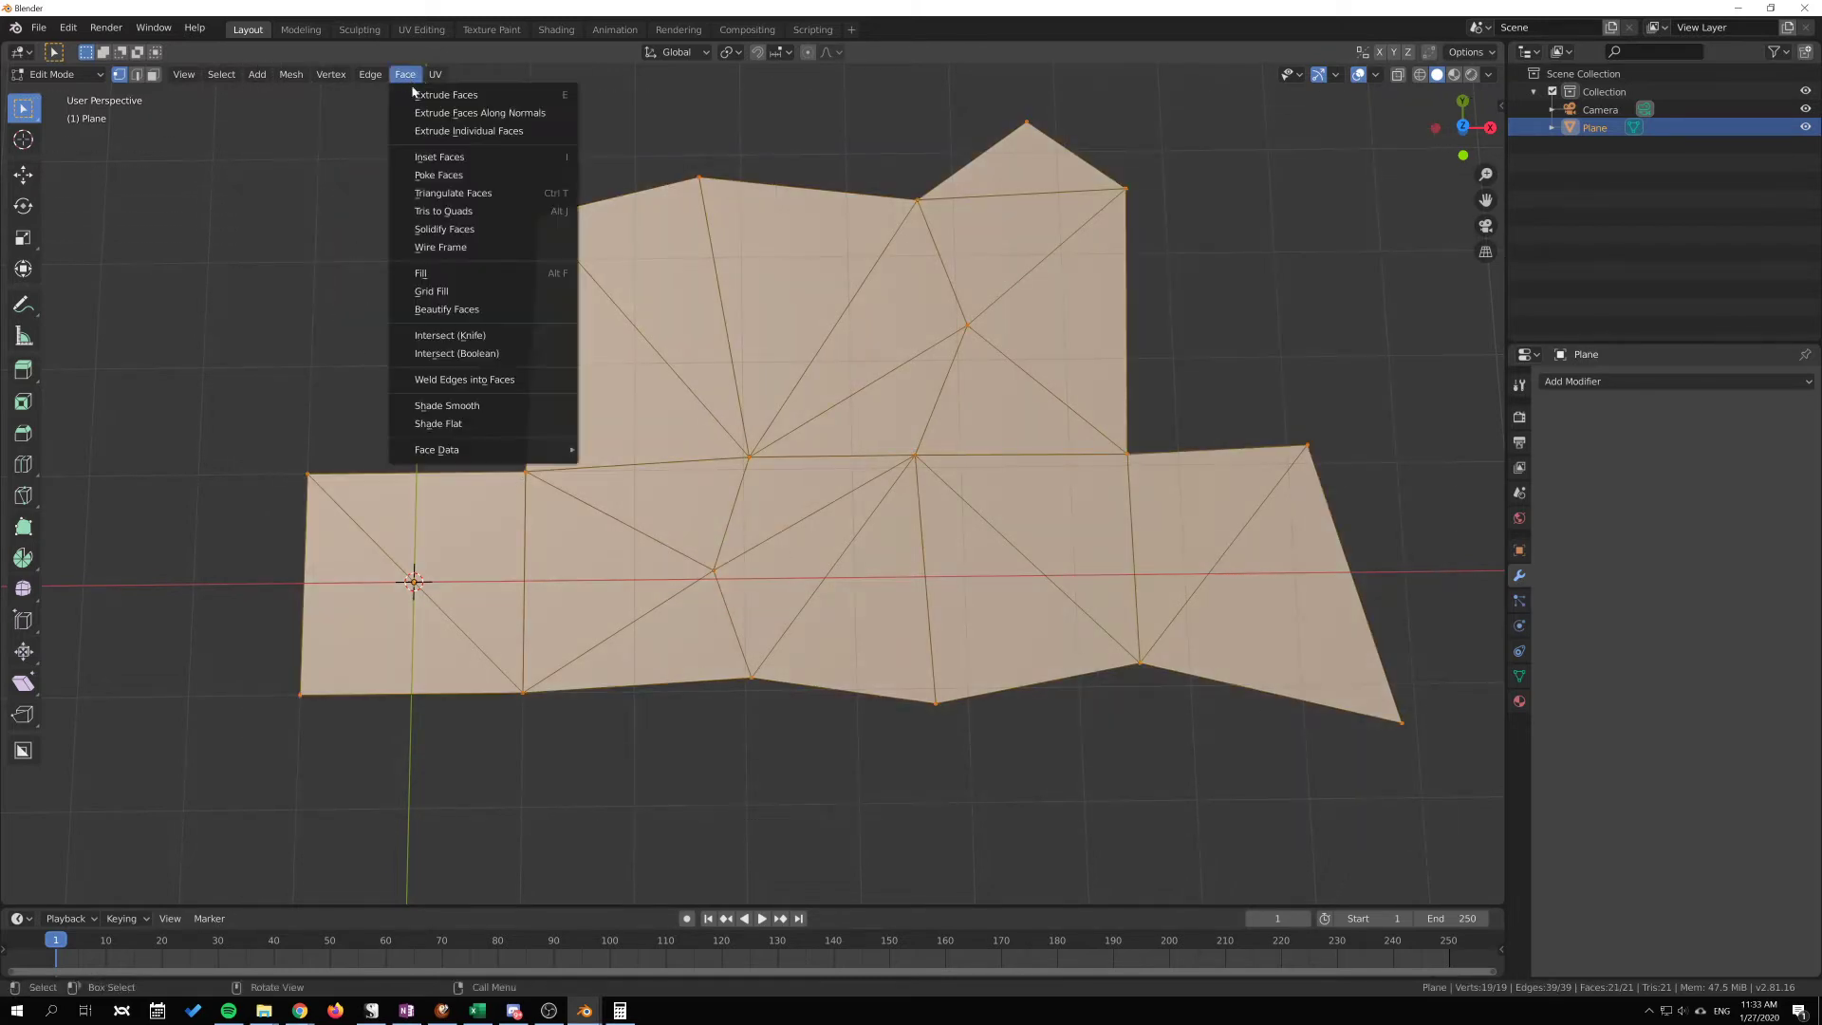
click(532, 212)
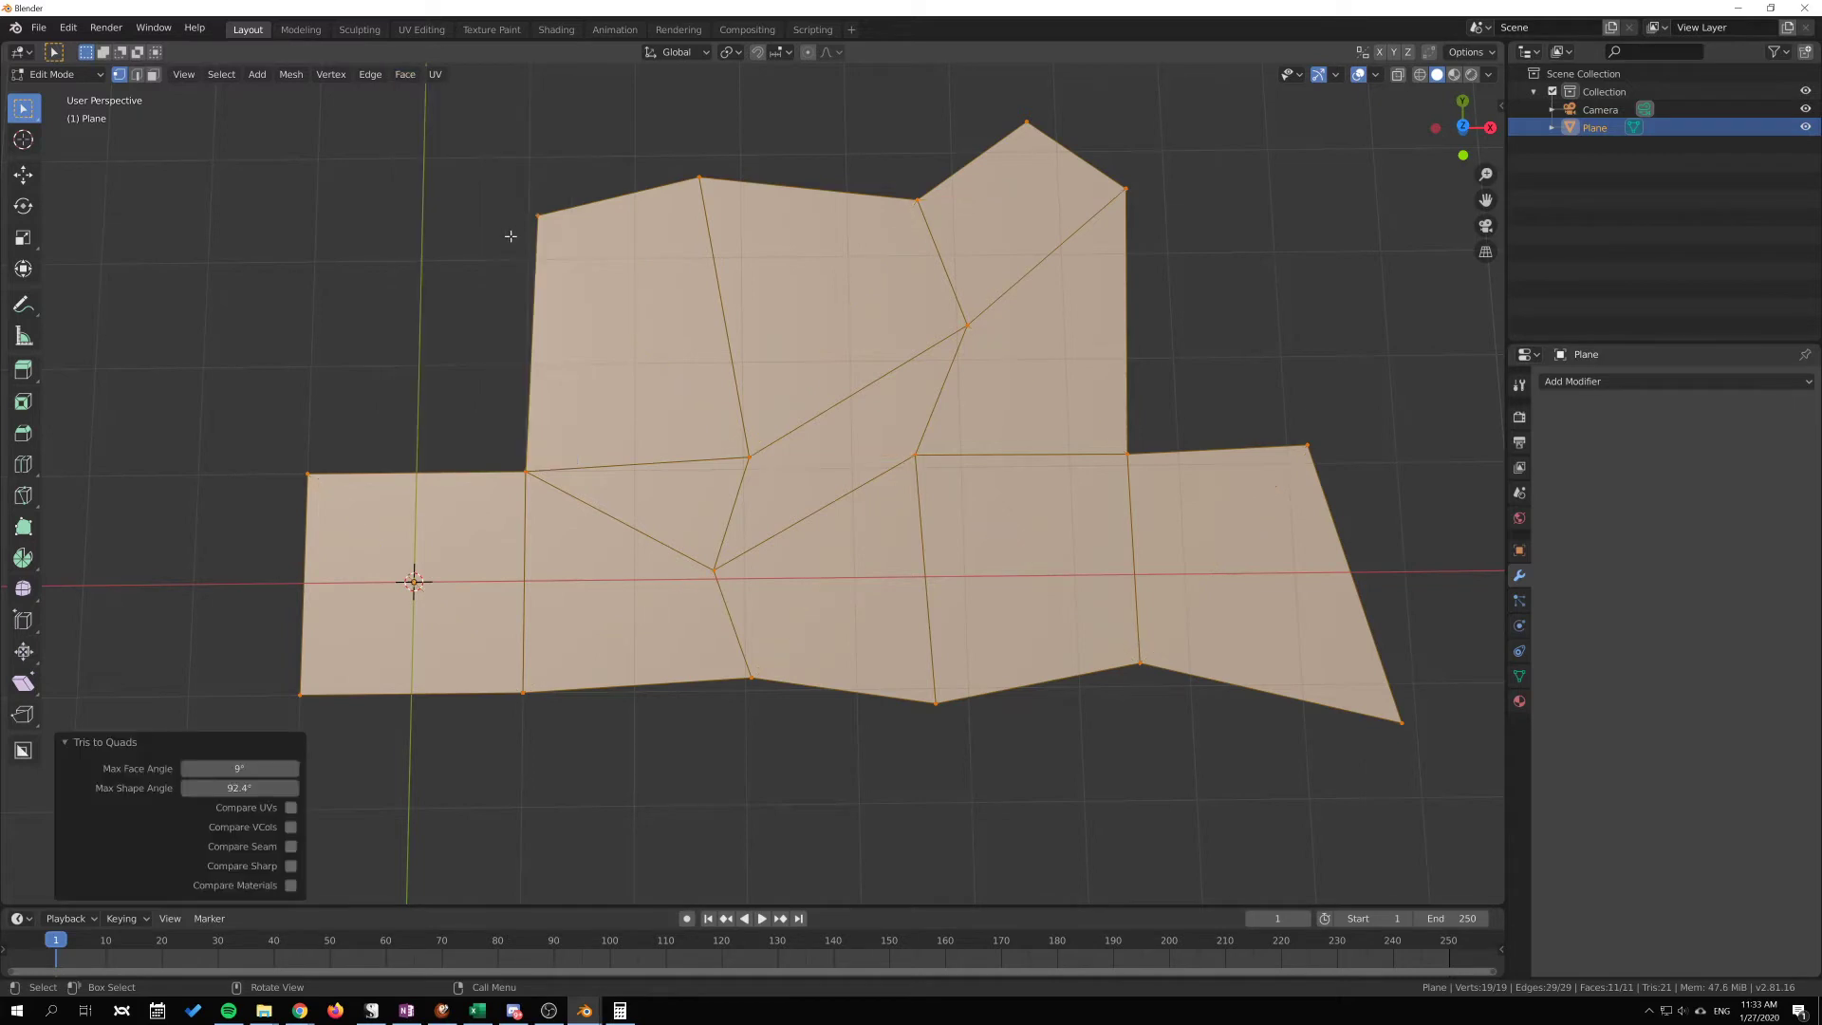
Step: Reset the Tris to Quads angles to 40° and try a Max Shape Angle of 14.5°
right_click(248, 786)
click(250, 783)
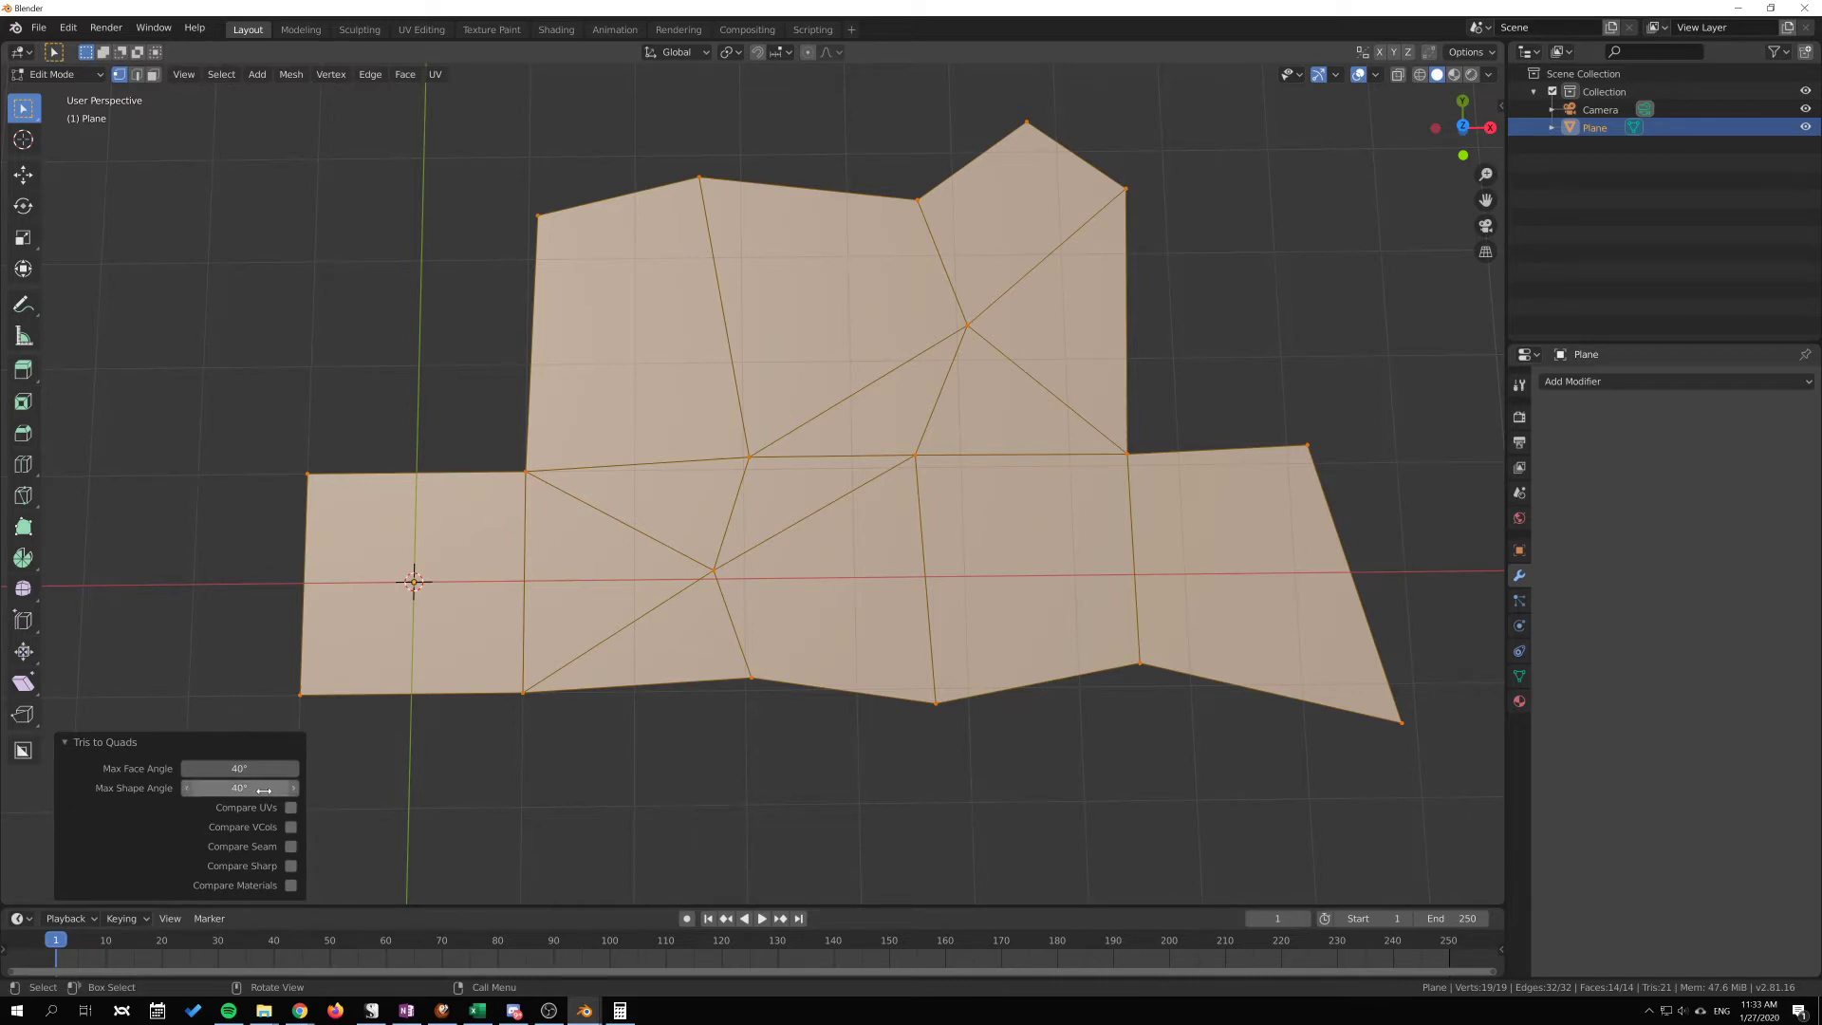
drag(199, 787, 248, 780)
drag(237, 787, 252, 788)
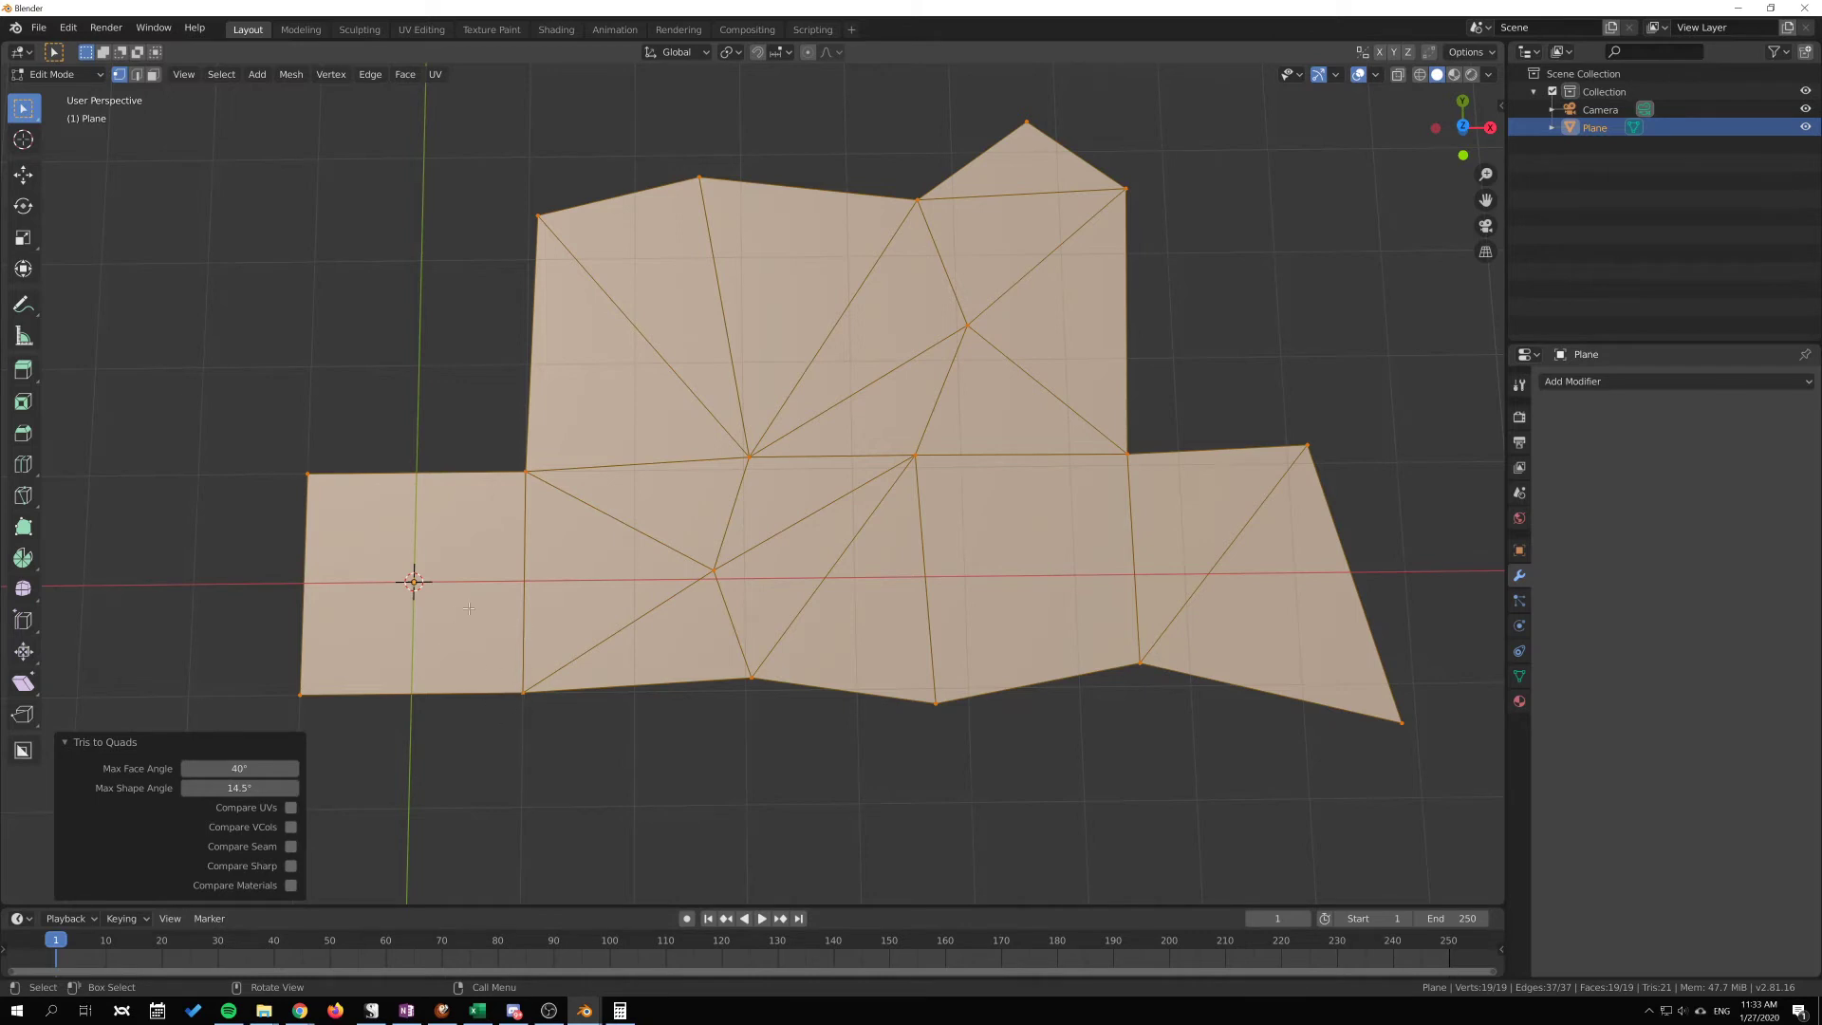
Step: Set the Tris to Quads Max Shape Angle to 116° and Max Face Angle to 9.7°
mouse_move(239, 788)
mouse_down()
mouse_move(297, 787)
mouse_move(248, 788)
mouse_up()
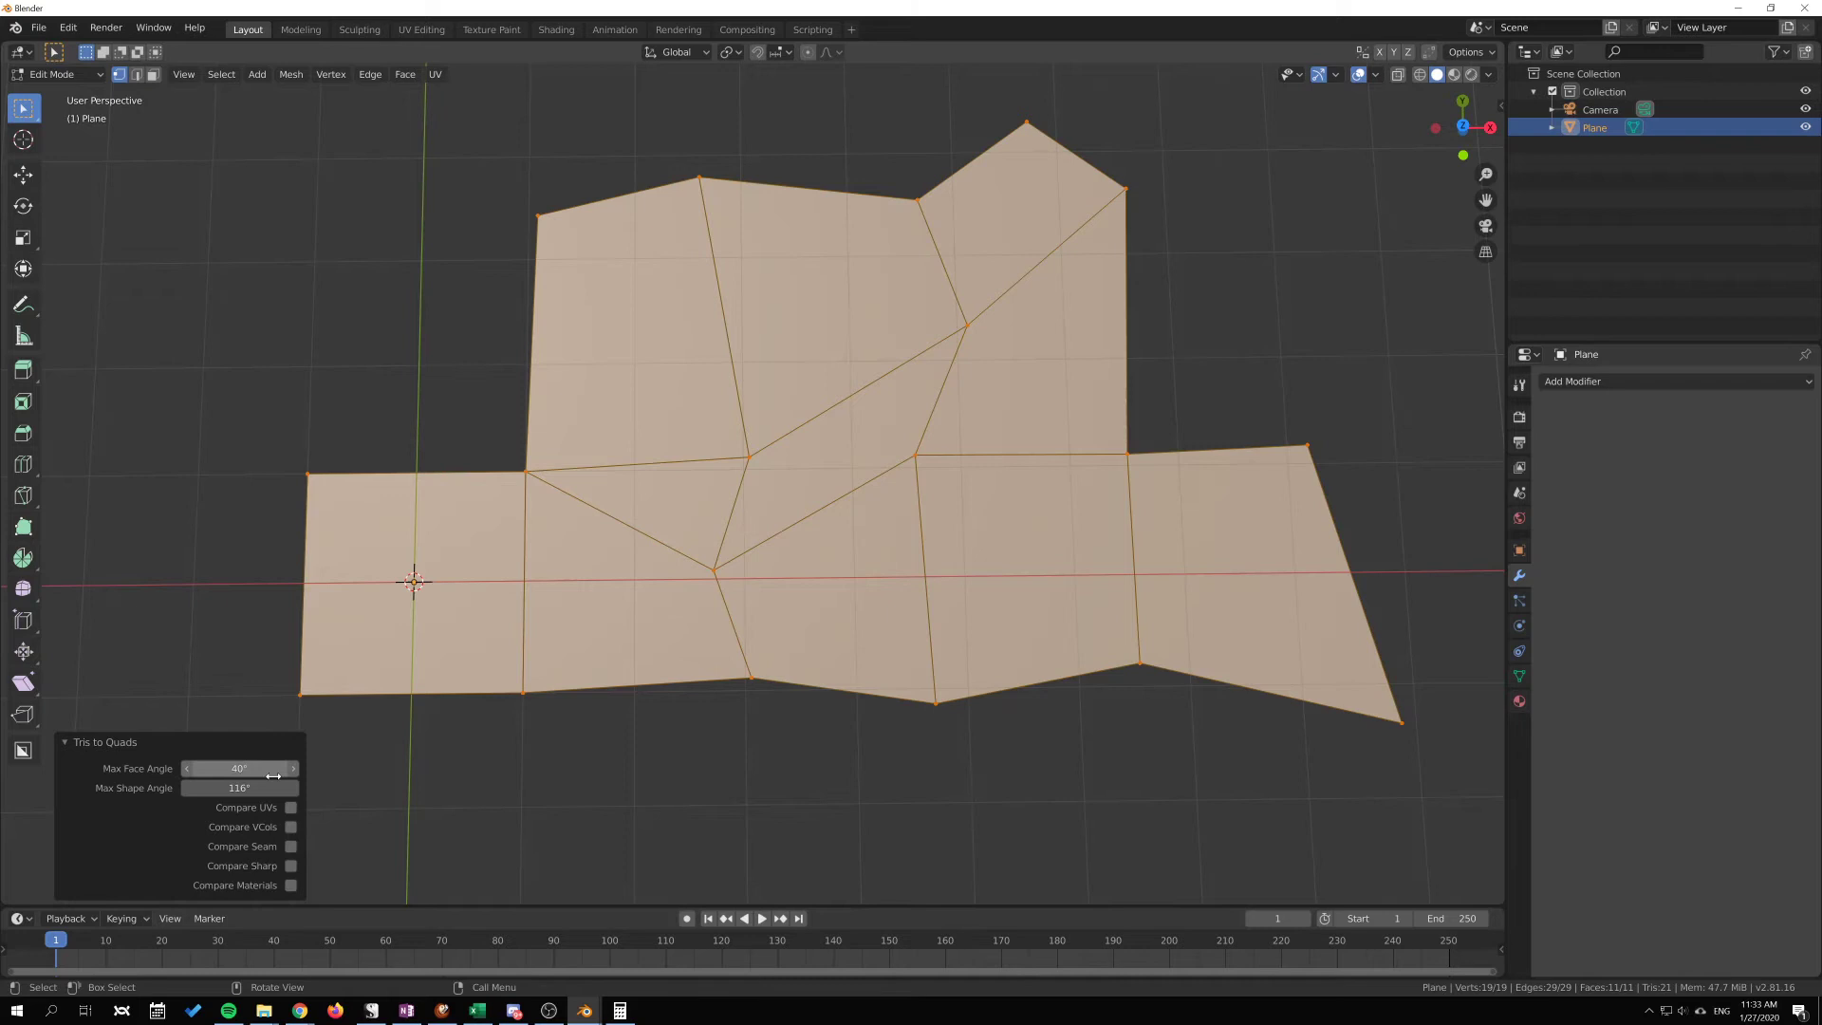
mouse_move(236, 768)
mouse_down()
mouse_move(123, 772)
mouse_move(239, 770)
mouse_up()
drag(281, 768, 281, 767)
Step: Try the Compare UVs, VCols, Seam, Sharp and Materials options of Tris to Quads, leaving them all disabled
click(290, 809)
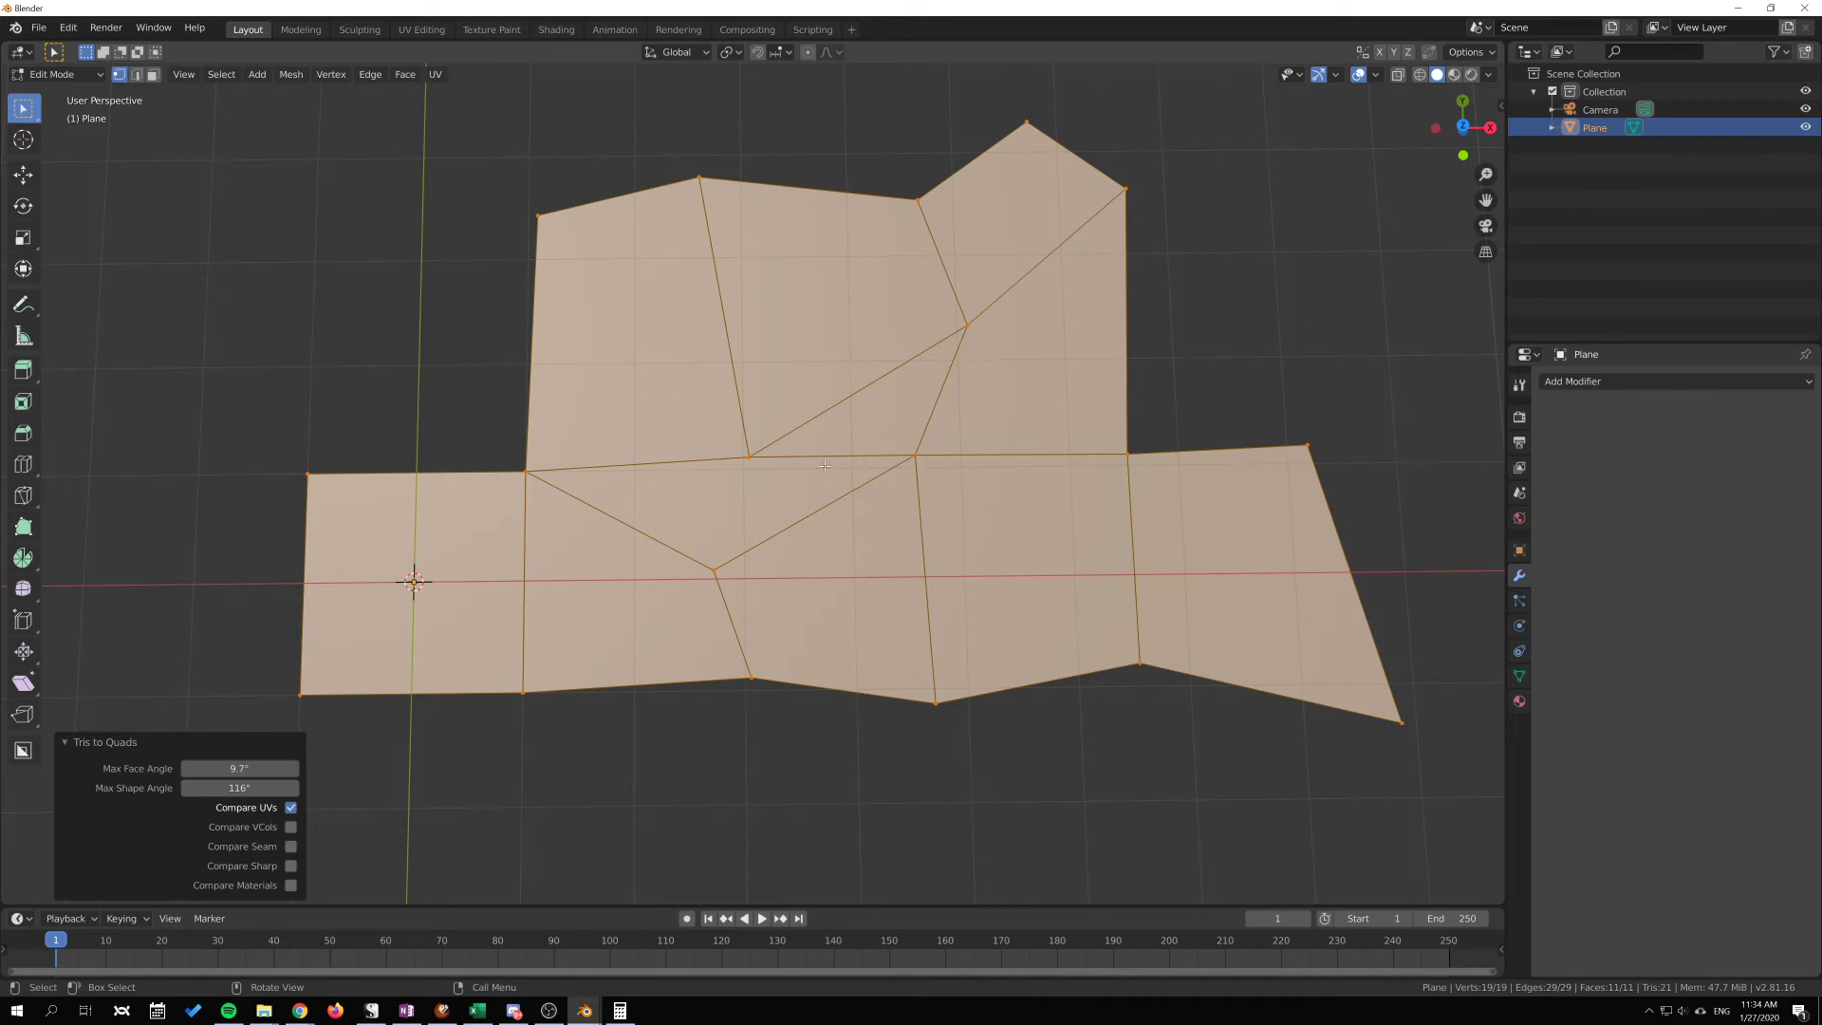
click(290, 808)
click(290, 827)
click(291, 827)
click(290, 846)
click(290, 865)
click(291, 885)
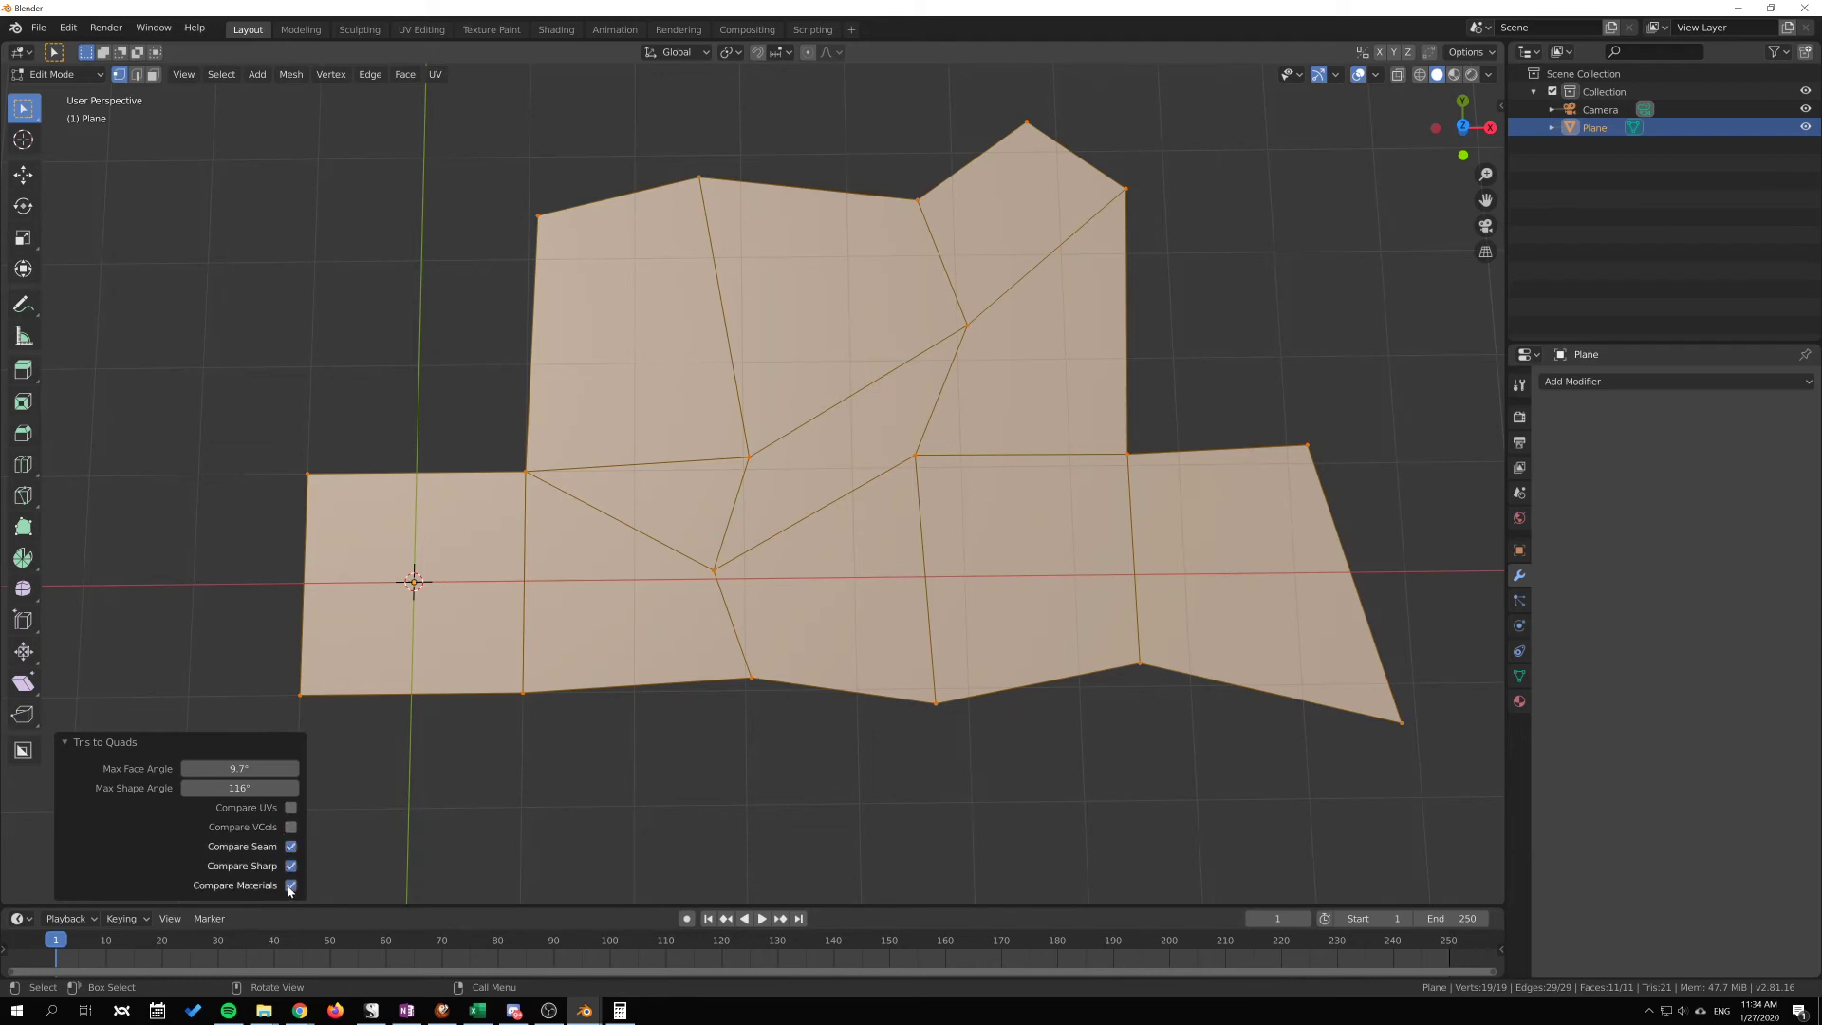
click(290, 885)
click(290, 865)
click(290, 847)
click(291, 827)
click(290, 827)
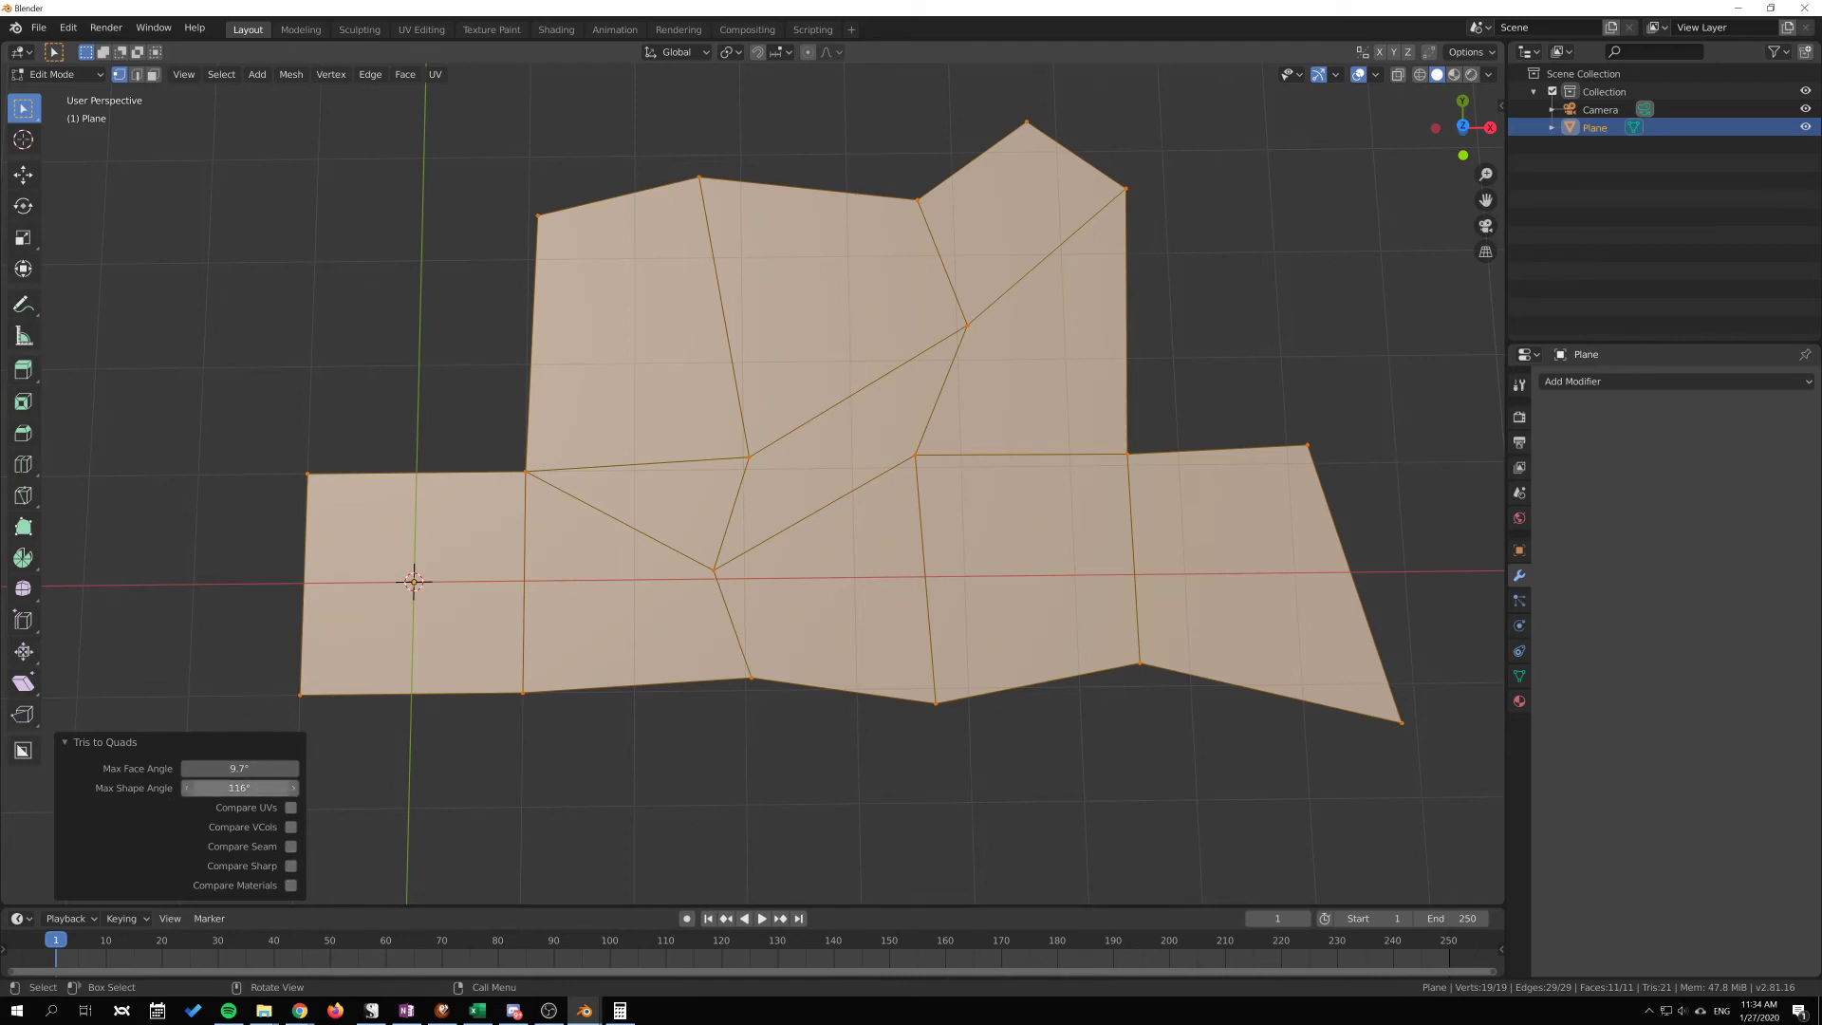
Step: Set the Max Shape Angle of Tris to Quads to 119°
mouse_move(239, 788)
mouse_down()
mouse_move(275, 787)
mouse_move(247, 788)
mouse_up()
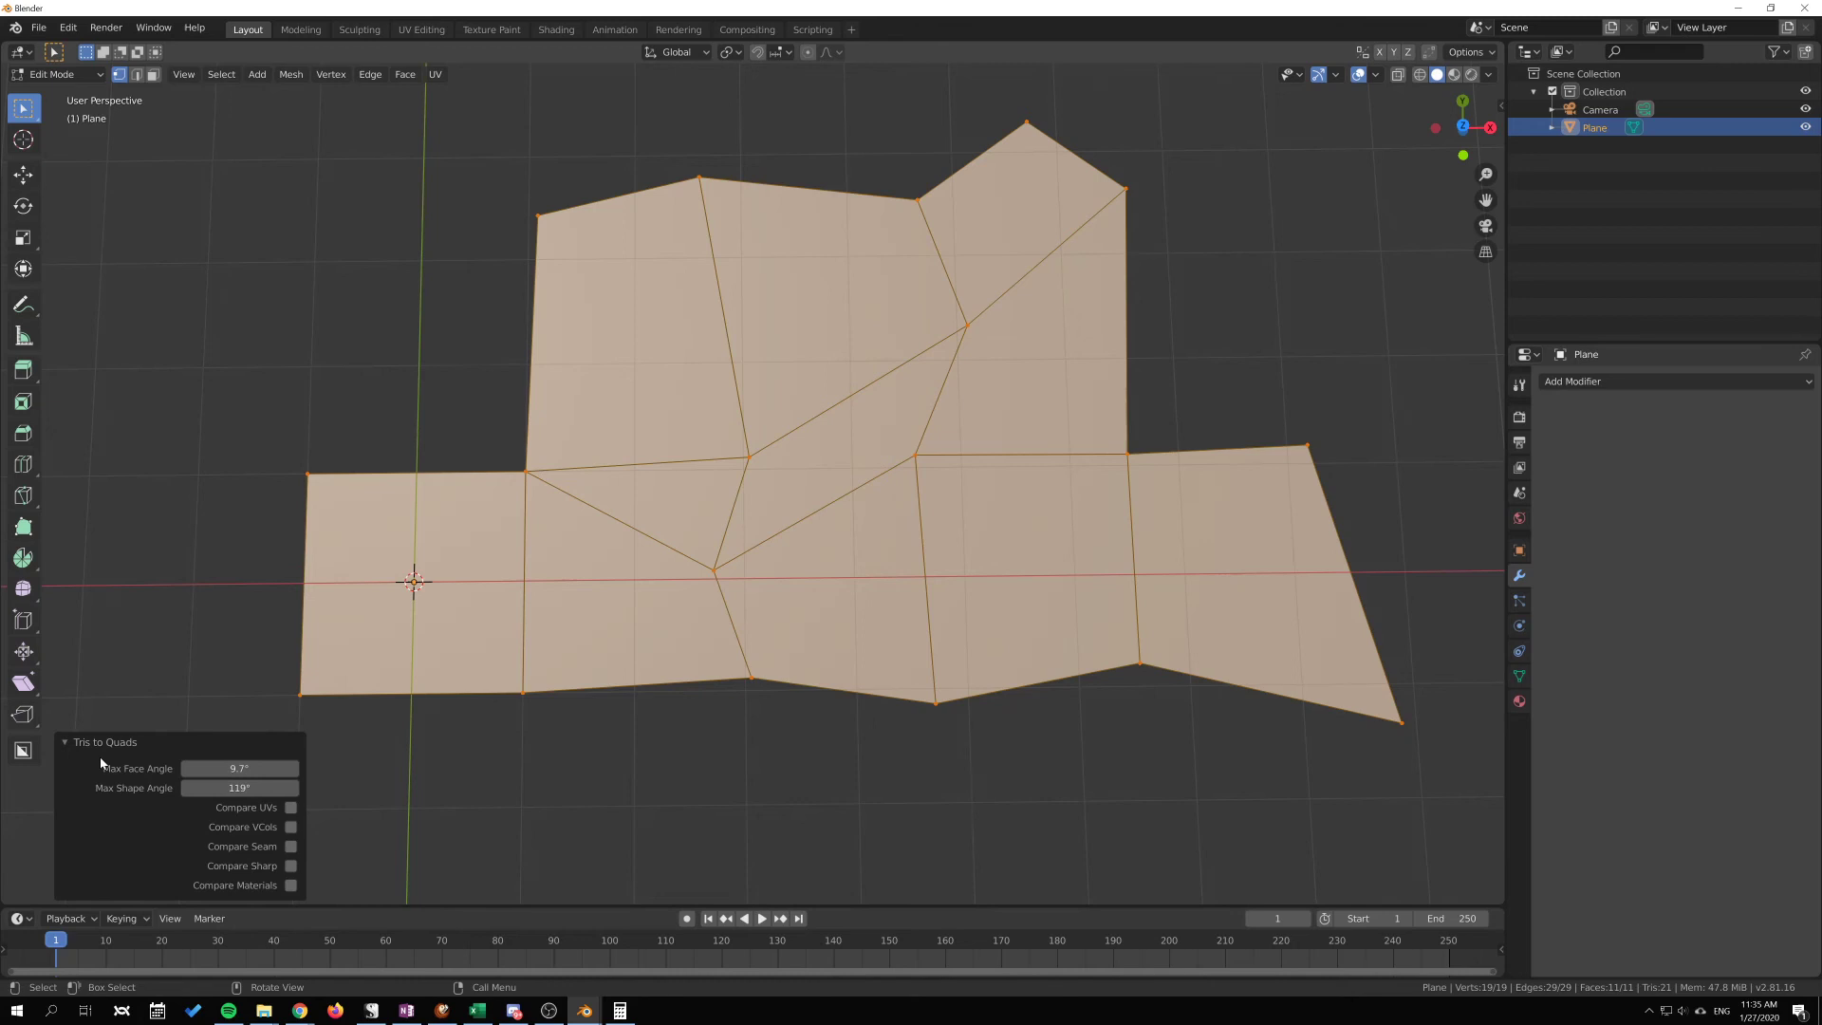